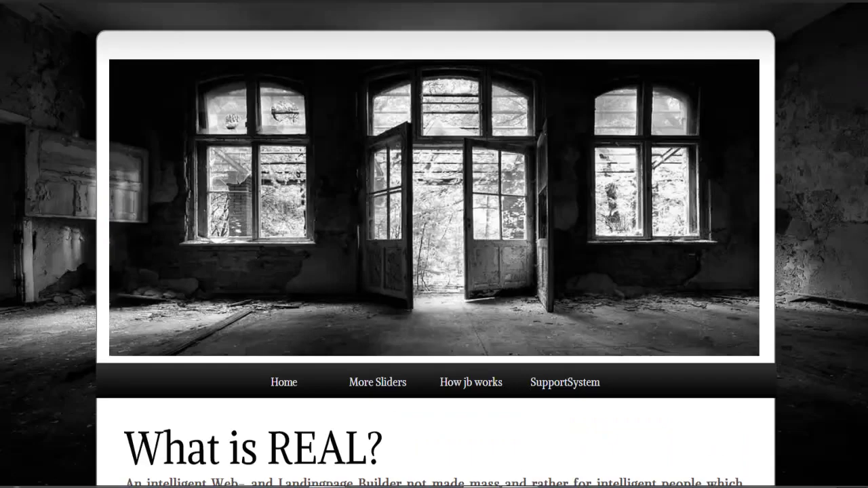
Step: Review the finished demo websites, looking through the page content, the image slider and the New York page
{"action": "scroll", "coordinate": [434, 271], "scroll_direction": "down", "scroll_amount": 9}
{"action": "scroll", "coordinate": [434, 271], "scroll_direction": "down", "scroll_amount": 5}
{"action": "scroll", "coordinate": [434, 271], "scroll_direction": "down", "scroll_amount": 2}
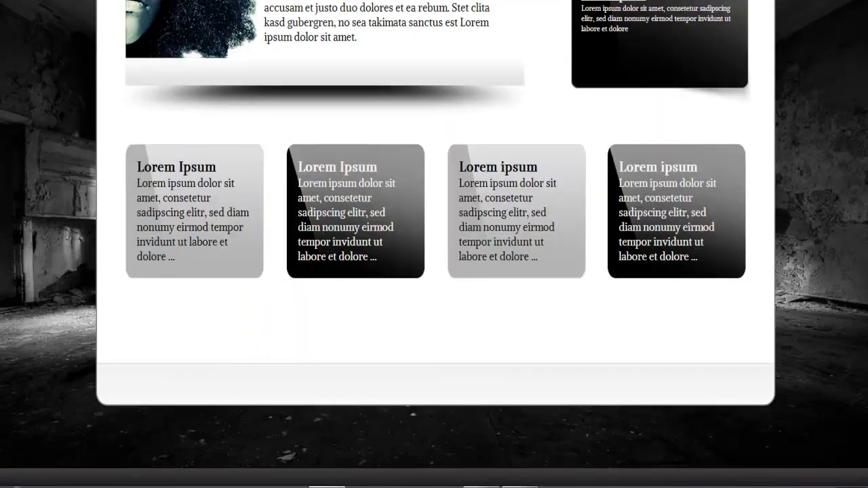
{"action": "scroll", "coordinate": [849, 136], "scroll_direction": "up", "scroll_amount": 15}
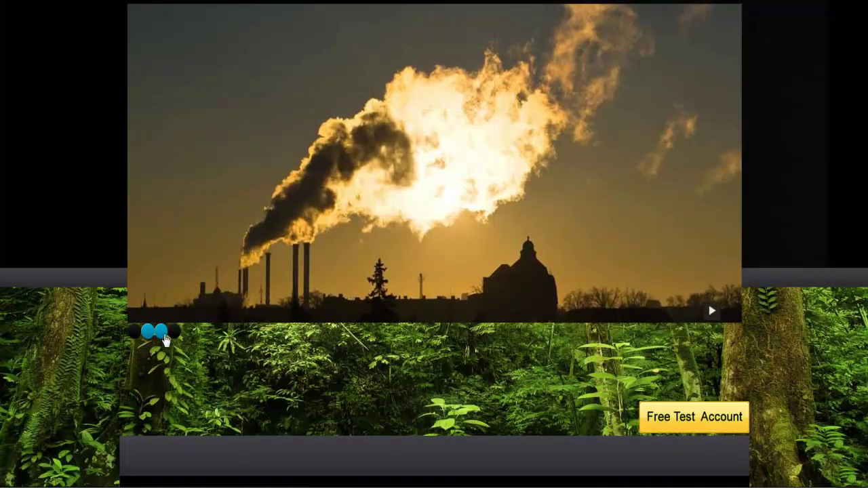
{"action": "left_click", "coordinate": [163, 335]}
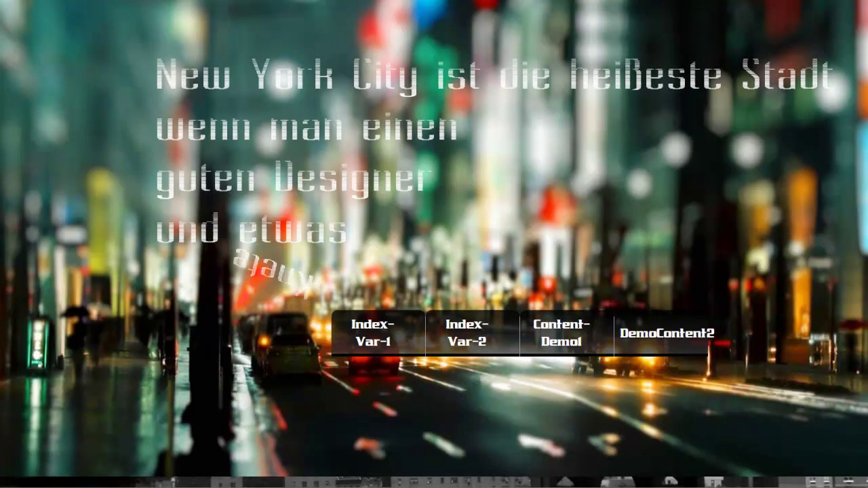
{"action": "scroll", "coordinate": [434, 244], "scroll_direction": "down", "scroll_amount": 3}
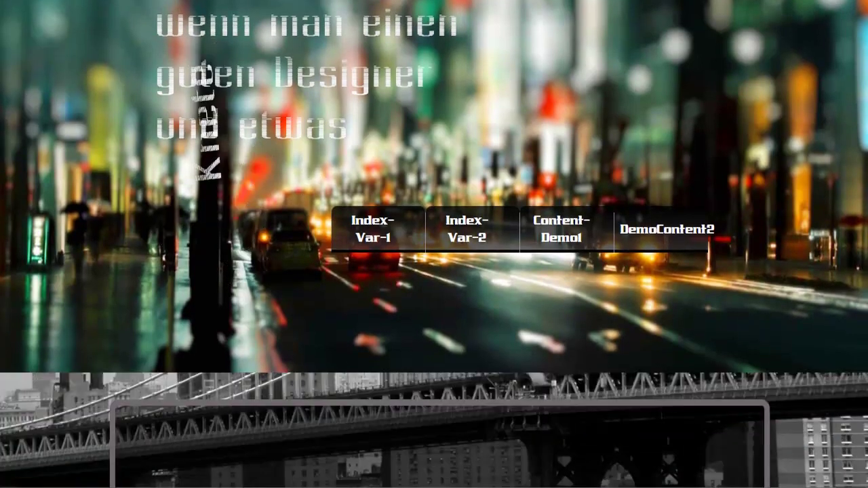
{"action": "scroll", "coordinate": [434, 244], "scroll_direction": "down", "scroll_amount": 8}
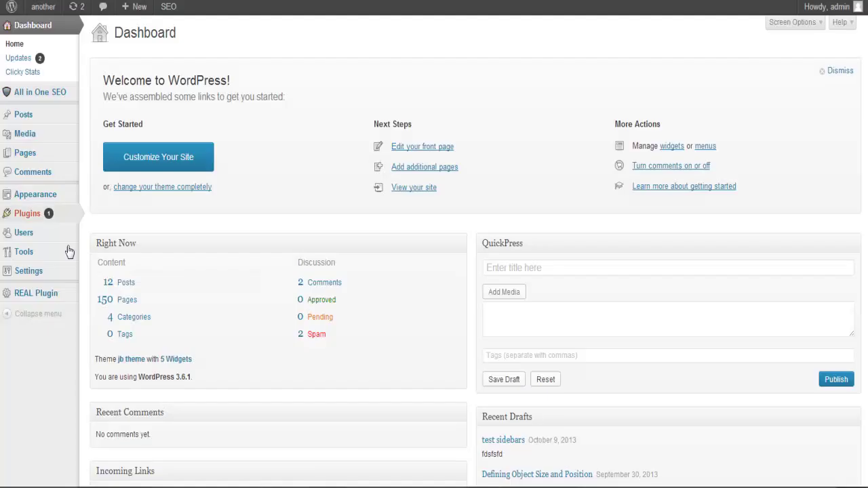
Step: Open the REAL Plugin's template settings and start the template editor
{"action": "left_click", "coordinate": [37, 245]}
{"action": "left_click", "coordinate": [173, 80]}
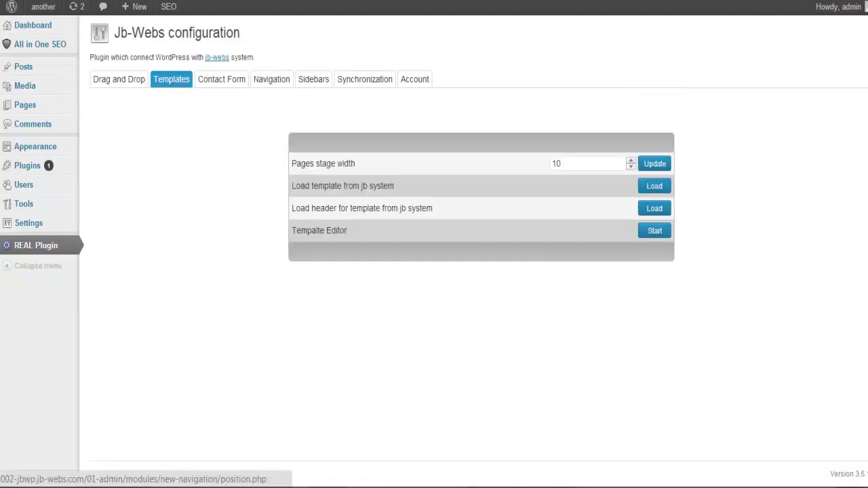
{"action": "left_click", "coordinate": [654, 230]}
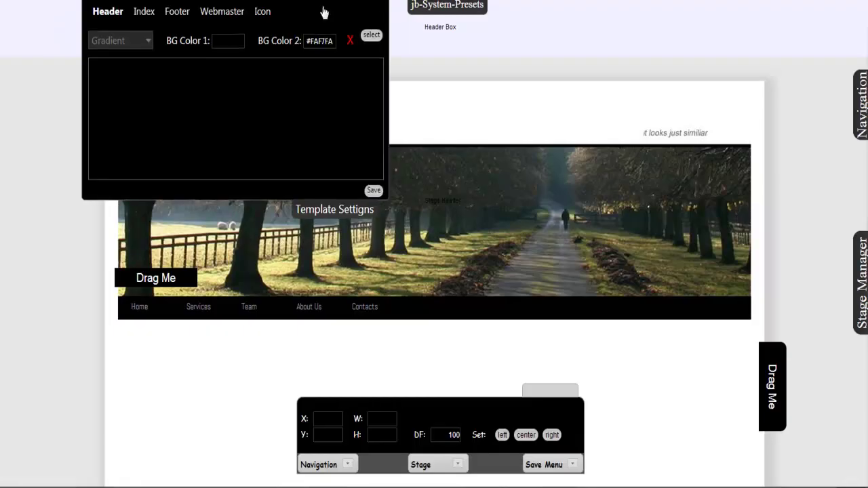
Step: Set the NightTaxiHeader picture from the NewYork template album as the header background
{"action": "left_click", "coordinate": [371, 33]}
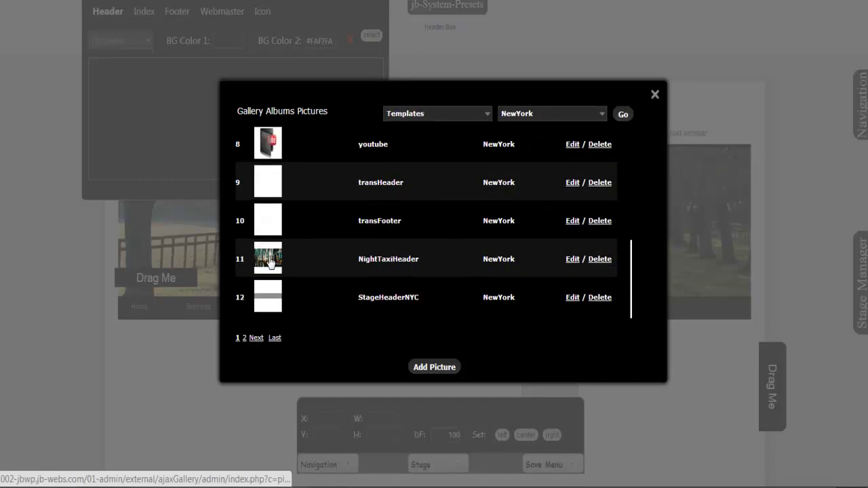
{"action": "left_click", "coordinate": [269, 256]}
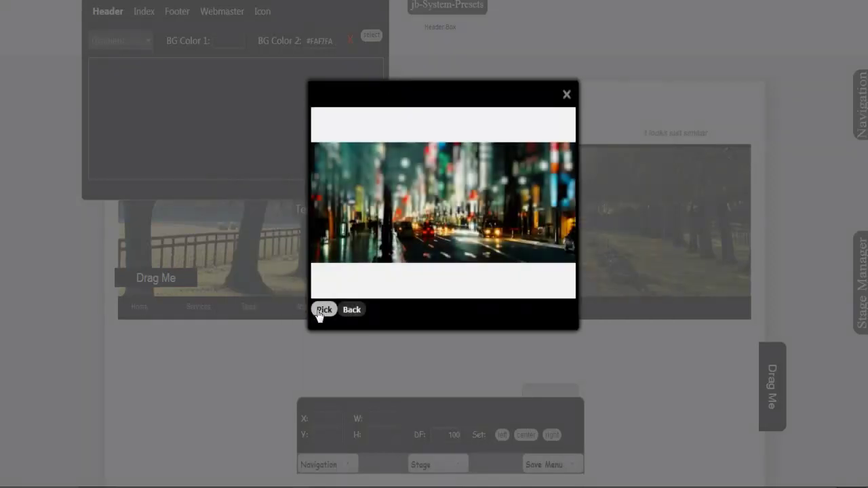
{"action": "left_click", "coordinate": [321, 311]}
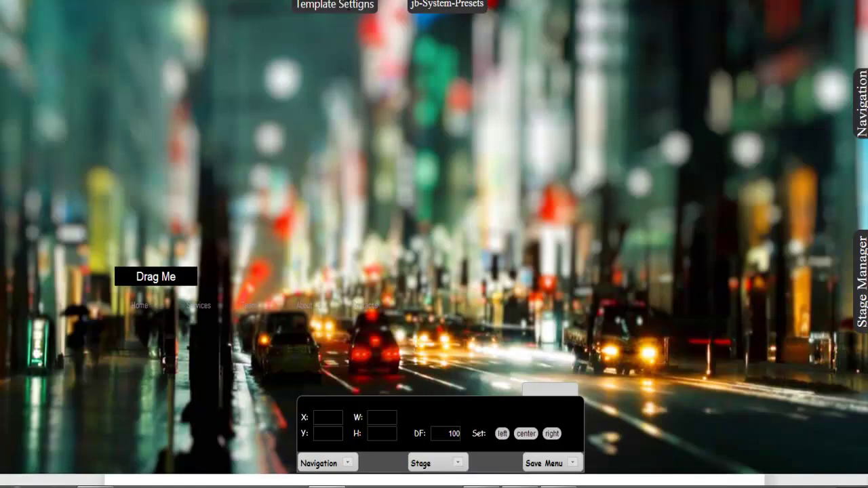
Step: Try the Gradient type for the header background and open the color picker for BG Color 1
{"action": "left_click", "coordinate": [347, 5]}
{"action": "left_click", "coordinate": [119, 39]}
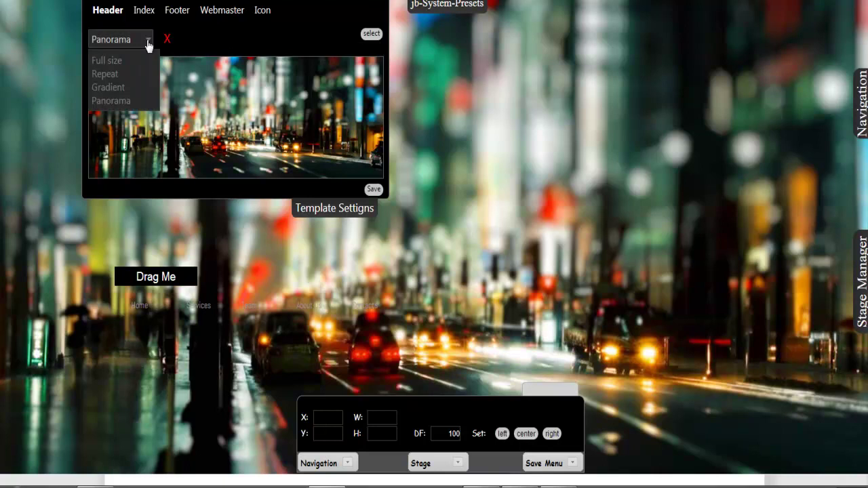
{"action": "left_click", "coordinate": [115, 87]}
{"action": "left_click", "coordinate": [229, 39]}
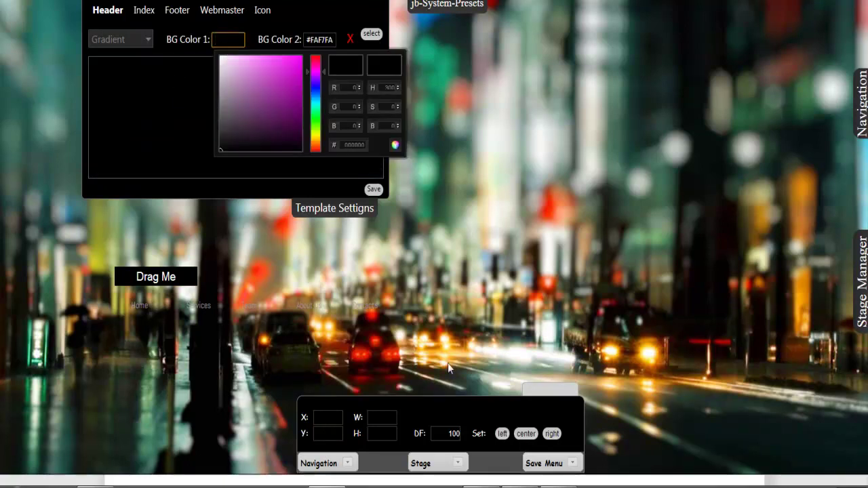
Step: Try out several navigation presets on the template, including a blue menu, a green menu and NewYork
{"action": "left_click", "coordinate": [446, 4]}
{"action": "left_click", "coordinate": [505, 67]}
{"action": "left_click", "coordinate": [474, 110]}
{"action": "left_click", "coordinate": [562, 100]}
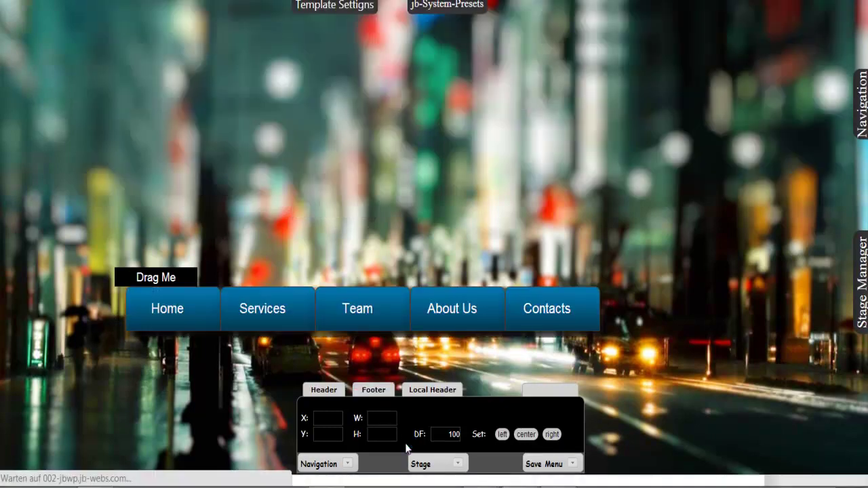
{"action": "left_click", "coordinate": [446, 4]}
{"action": "left_click", "coordinate": [505, 67]}
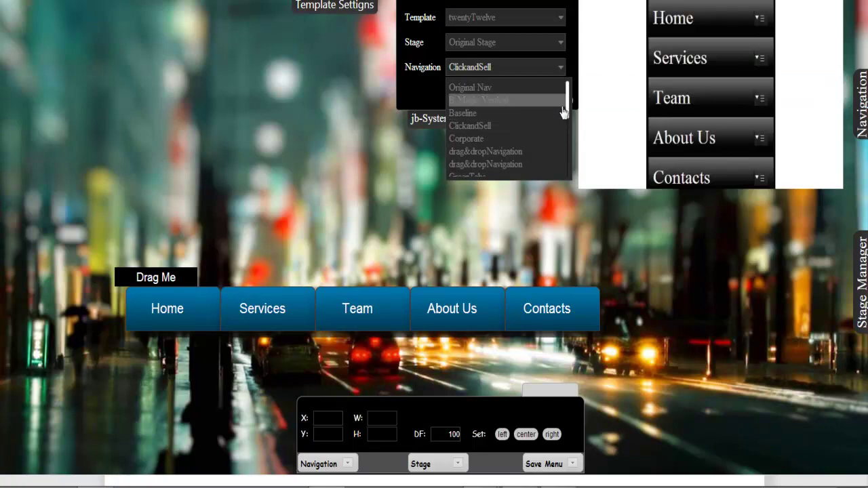
{"action": "left_click_drag", "start_coordinate": [568, 107], "coordinate": [566, 129]}
{"action": "left_click", "coordinate": [559, 123]}
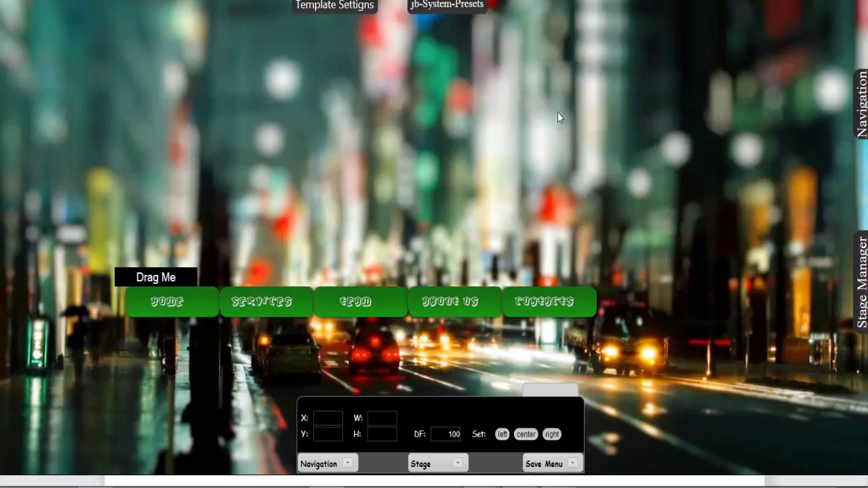
{"action": "left_click", "coordinate": [447, 5]}
{"action": "left_click", "coordinate": [505, 67]}
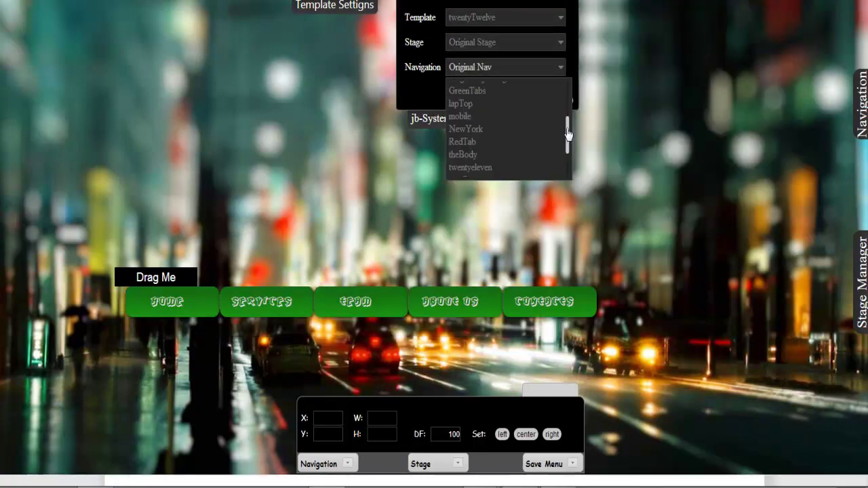
{"action": "left_click", "coordinate": [506, 130]}
Step: Apply the navigation preset with dark gradient items and white script lettering
{"action": "left_click", "coordinate": [436, 6]}
{"action": "left_click", "coordinate": [505, 67]}
{"action": "scroll", "coordinate": [568, 105], "scroll_direction": "down", "scroll_amount": 2}
{"action": "left_click", "coordinate": [569, 164]}
Step: Style the global top navigation items with top corners rounded to 16, bottom corners to 22, reduced color opacity and a slight rotation
{"action": "left_click", "coordinate": [860, 102]}
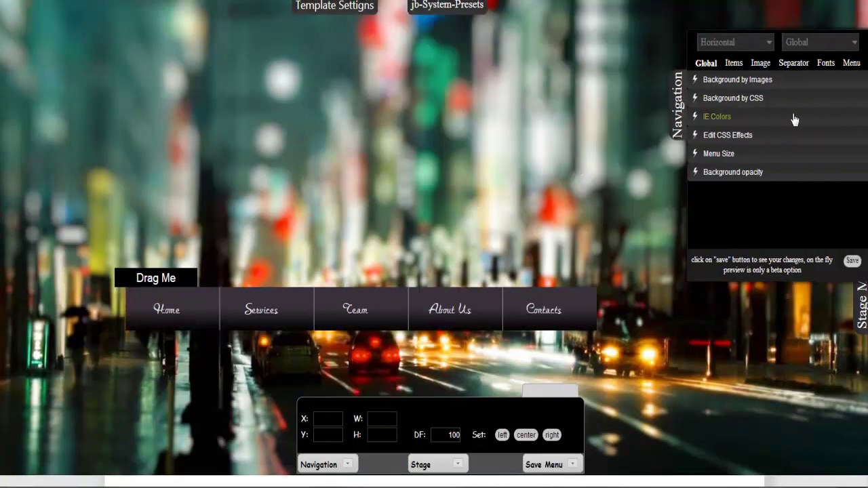
{"action": "left_click", "coordinate": [733, 62]}
{"action": "left_click_drag", "start_coordinate": [752, 299], "coordinate": [764, 298]}
{"action": "left_click_drag", "start_coordinate": [752, 321], "coordinate": [774, 321]}
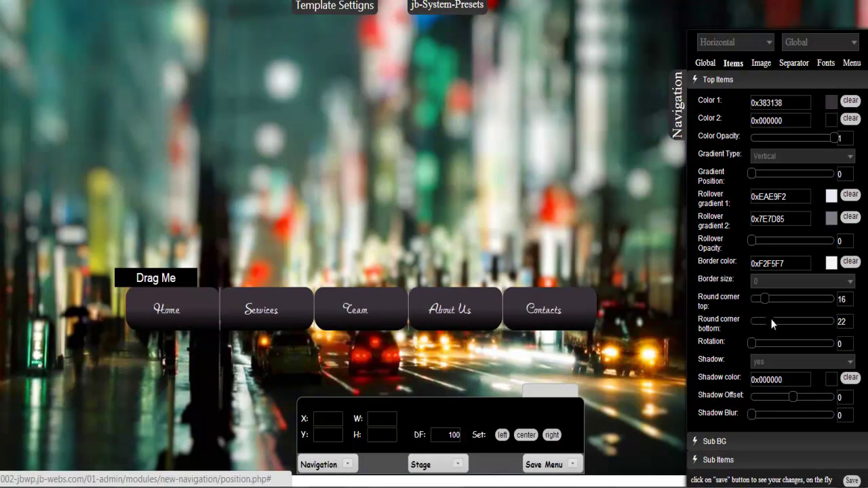
{"action": "left_click_drag", "start_coordinate": [834, 138], "coordinate": [817, 138]}
{"action": "left_click_drag", "start_coordinate": [751, 343], "coordinate": [754, 342]}
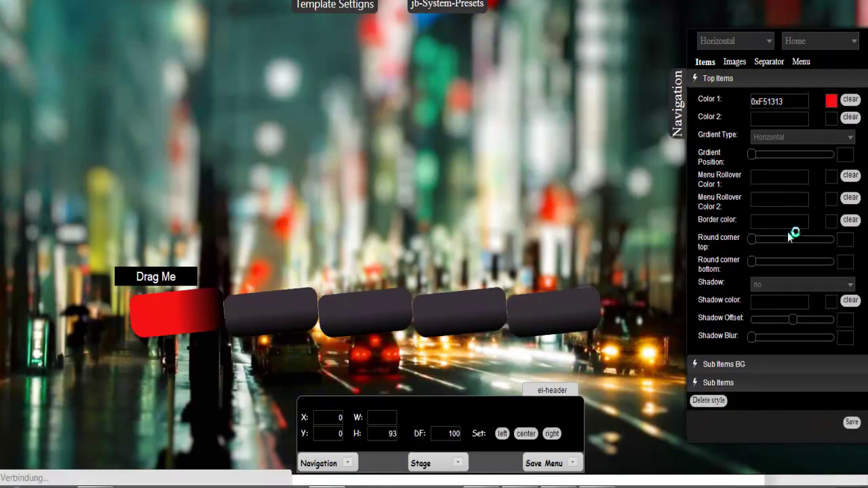
Step: Give the remaining menu items individual colors: blue for Services, 0x1E450A for Team, greyish purple for About Us and 0xF57B1E for Contacts
{"action": "left_click", "coordinate": [819, 42]}
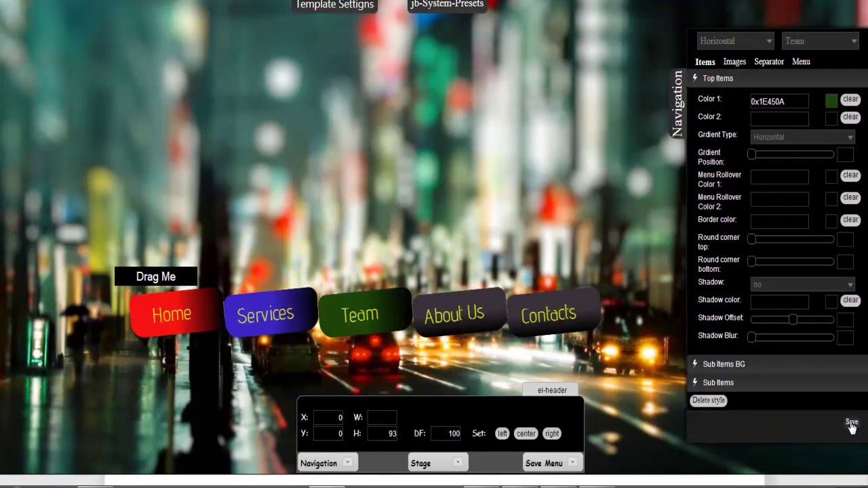
{"action": "left_click", "coordinate": [851, 422]}
{"action": "left_click", "coordinate": [819, 42]}
{"action": "left_click", "coordinate": [804, 122]}
{"action": "left_click", "coordinate": [852, 422]}
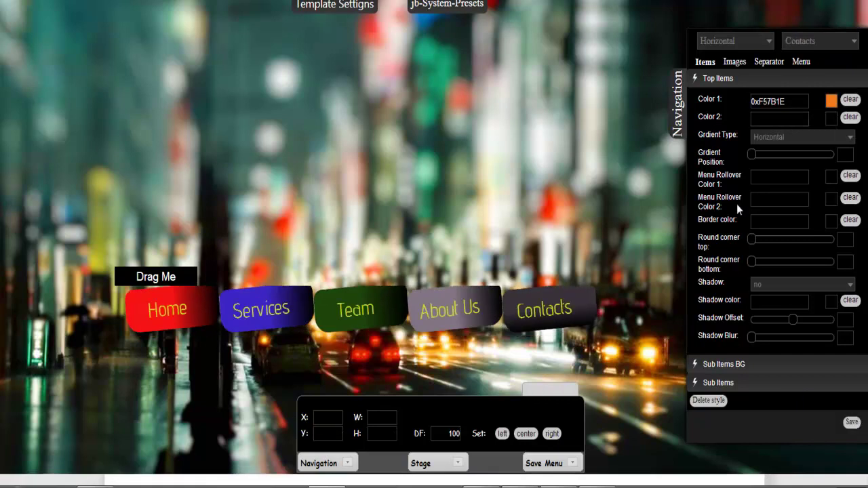
{"action": "left_click", "coordinate": [850, 422]}
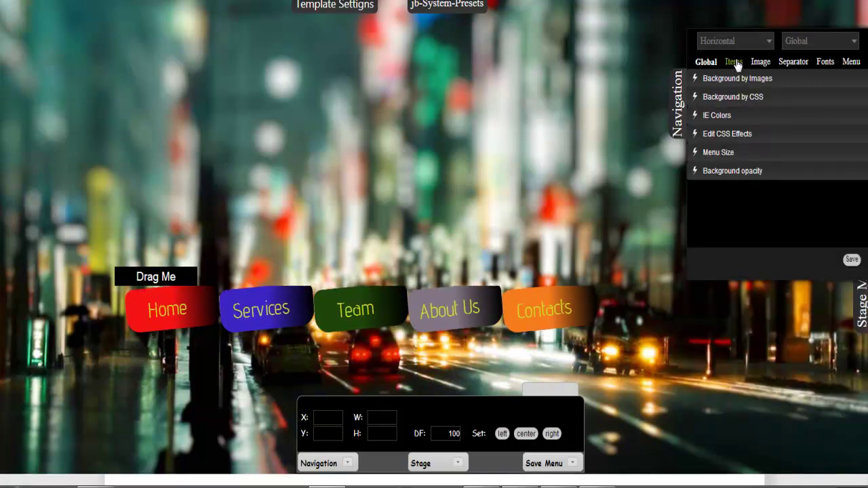
Step: Set the menu items' rotation back to 0 and move the navigation bar near the header's upper edge, at about X 290
{"action": "left_click", "coordinate": [733, 63]}
{"action": "left_click_drag", "start_coordinate": [828, 342], "coordinate": [733, 342]}
{"action": "left_click_drag", "start_coordinate": [173, 276], "coordinate": [321, 263]}
Step: Position the navigation bar at Y 350 and X 0, and align it to the center
{"action": "double_click", "coordinate": [332, 434]}
{"action": "type", "text": "0350"}
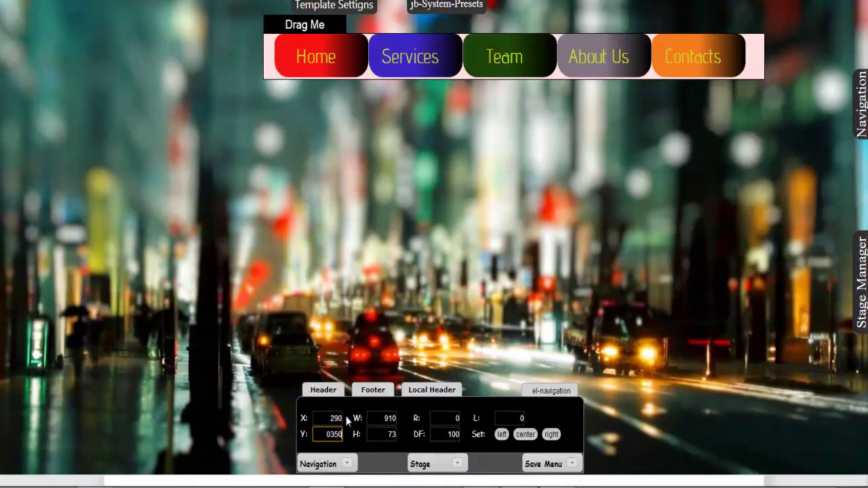
{"action": "left_click_drag", "start_coordinate": [316, 418], "coordinate": [360, 417]}
{"action": "type", "text": "0"}
{"action": "left_click", "coordinate": [525, 434]}
Step: Move the positioning panel above the menu and choose Save As for the navigation
{"action": "left_click_drag", "start_coordinate": [430, 411], "coordinate": [413, 151]}
{"action": "left_click", "coordinate": [324, 204]}
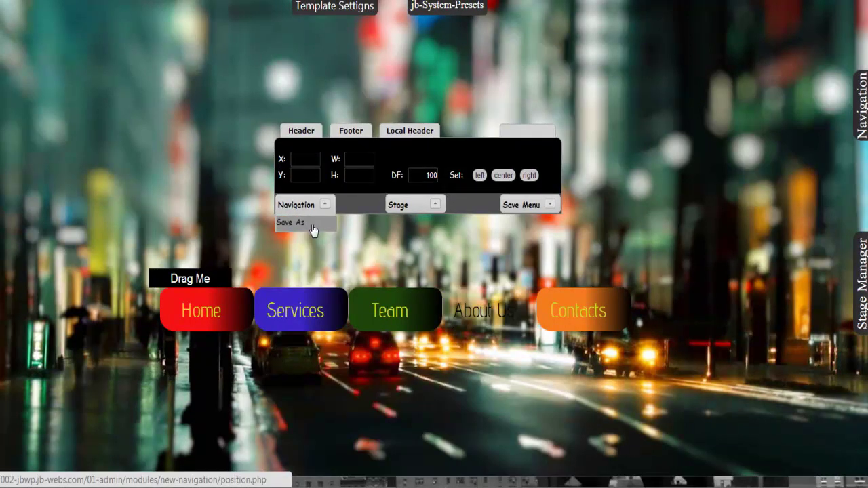
{"action": "left_click", "coordinate": [312, 223]}
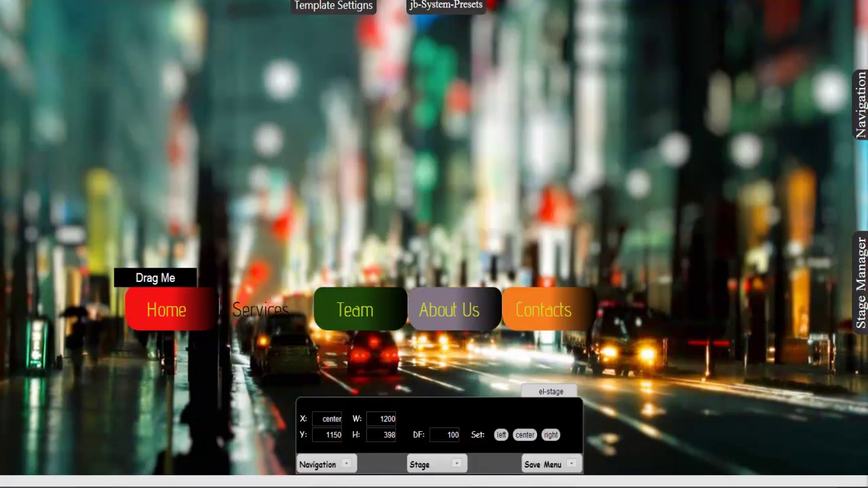
Step: Choose the stage preset listed between TwentyTwelve and BlackMagicStage for the template
{"action": "left_click", "coordinate": [333, 435]}
{"action": "scroll", "coordinate": [334, 435], "scroll_direction": "down", "scroll_amount": 5}
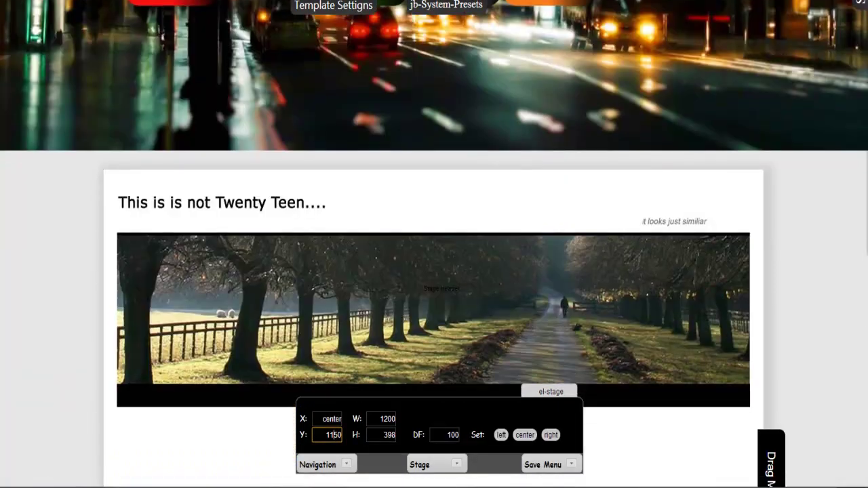
{"action": "left_click", "coordinate": [446, 5]}
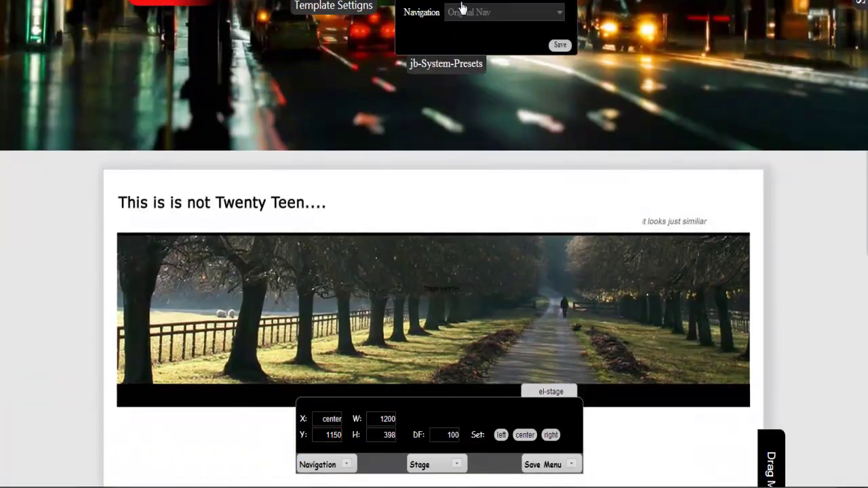
{"action": "left_click", "coordinate": [478, 43]}
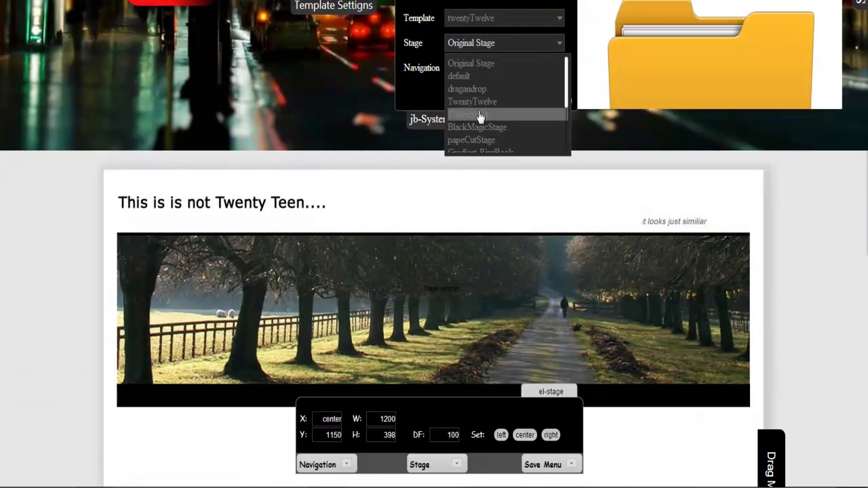
{"action": "left_click", "coordinate": [480, 114]}
{"action": "scroll", "coordinate": [434, 244], "scroll_direction": "down", "scroll_amount": 5}
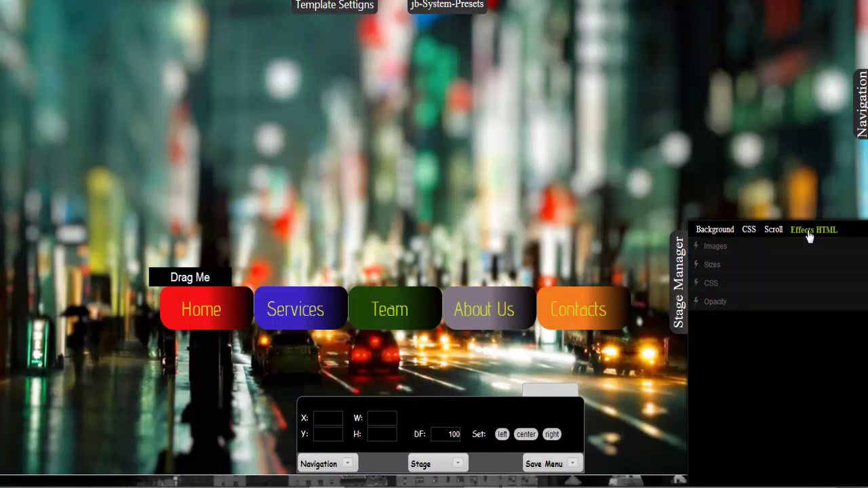
Step: Set the stage's HTML effect to tiles3d and choose Save As for the stage
{"action": "left_click", "coordinate": [808, 231]}
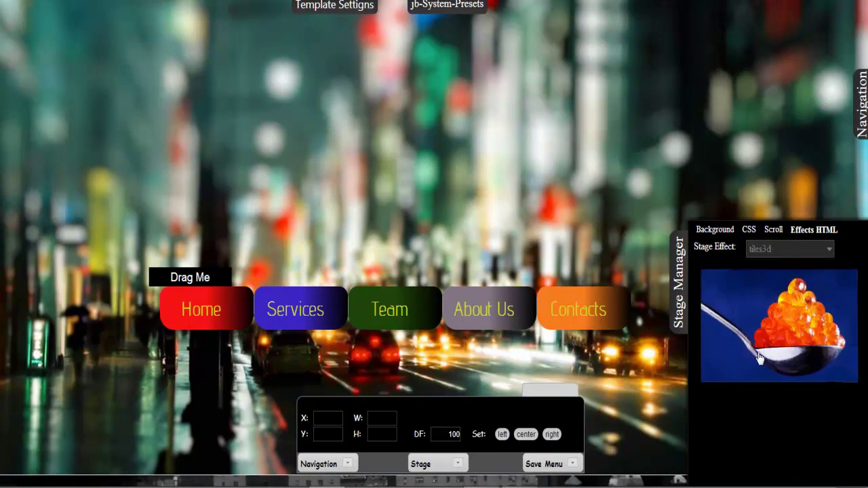
{"action": "mouse_move", "coordinate": [431, 465]}
{"action": "left_click", "coordinate": [418, 481]}
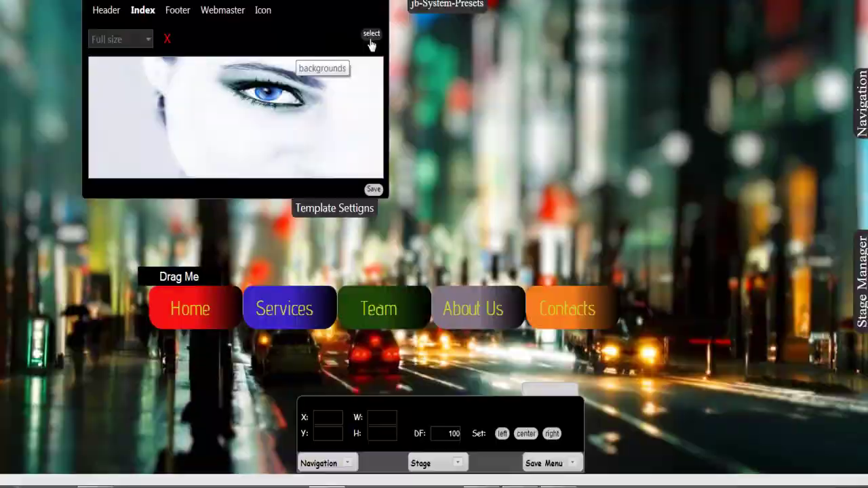
Step: Replace the Index background with the black-and-white bridge and skyline picture from the gallery
{"action": "left_click", "coordinate": [370, 39]}
{"action": "left_click", "coordinate": [276, 187]}
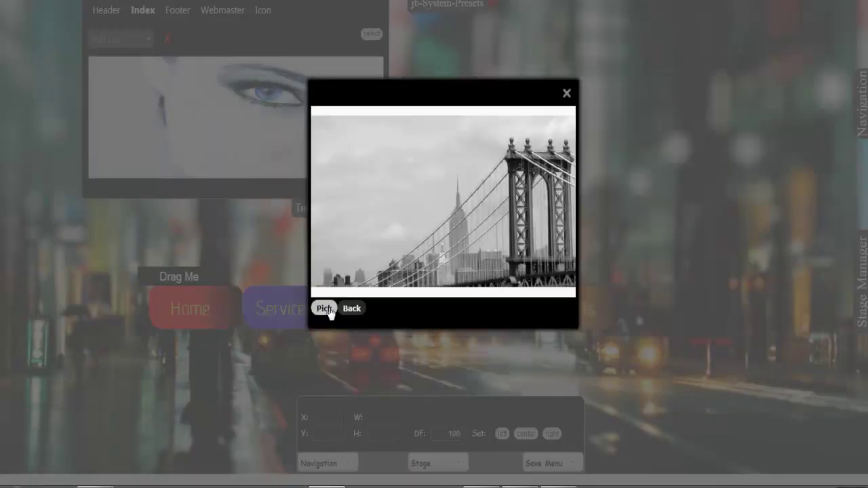
{"action": "left_click", "coordinate": [328, 309]}
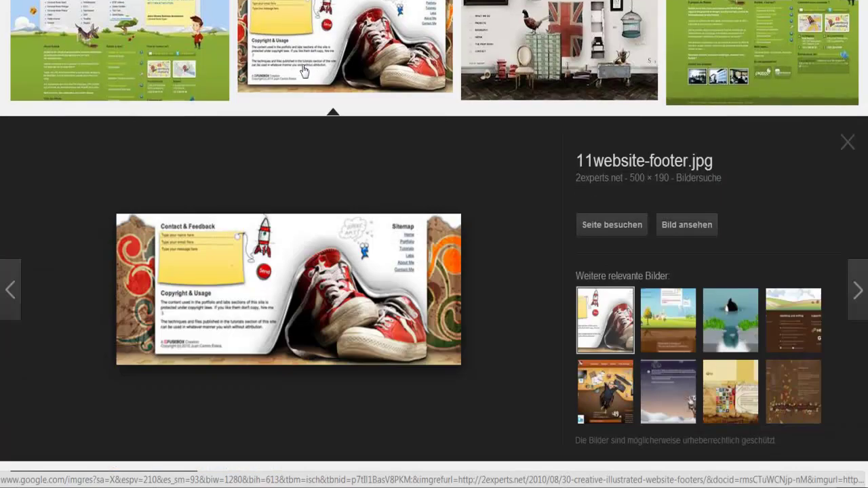
Step: Browse the Google image results for examples of creative website footer designs
{"action": "left_click", "coordinate": [304, 72]}
{"action": "left_click", "coordinate": [136, 339]}
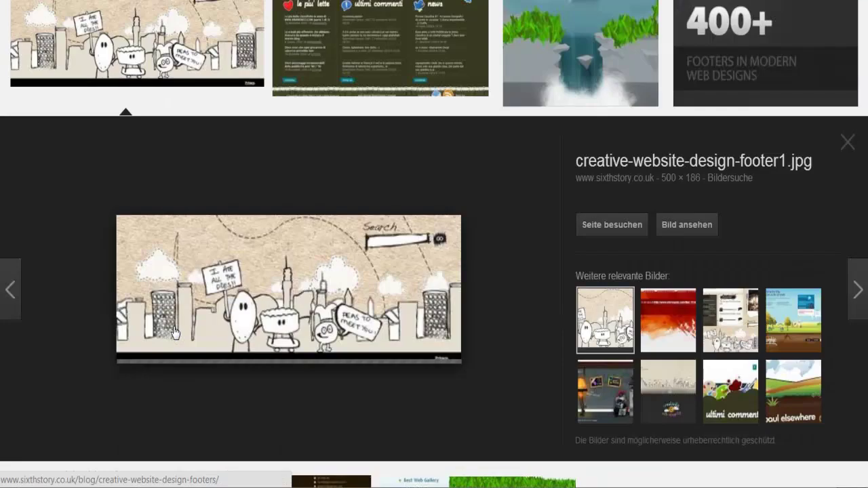
{"action": "left_click", "coordinate": [848, 142]}
{"action": "left_click", "coordinate": [100, 225]}
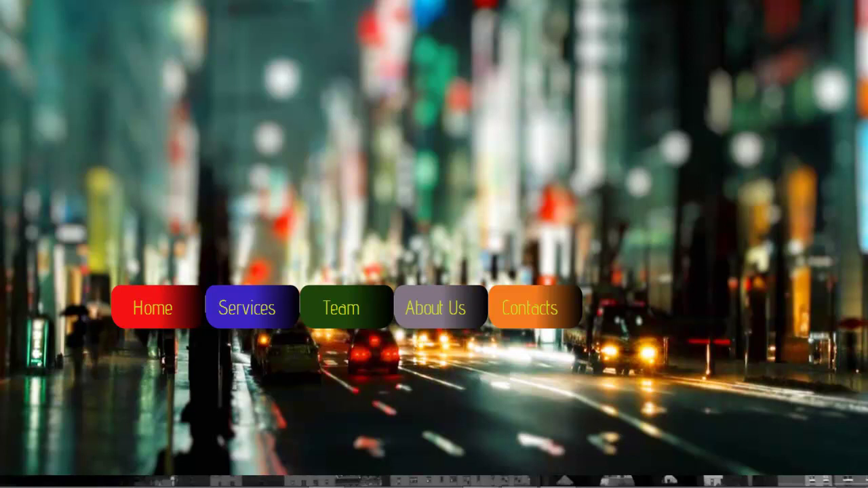
Step: Review the New York page from the full-screen header down through the What is REAL section over the bridge background
{"action": "scroll", "coordinate": [434, 271], "scroll_direction": "down", "scroll_amount": 6}
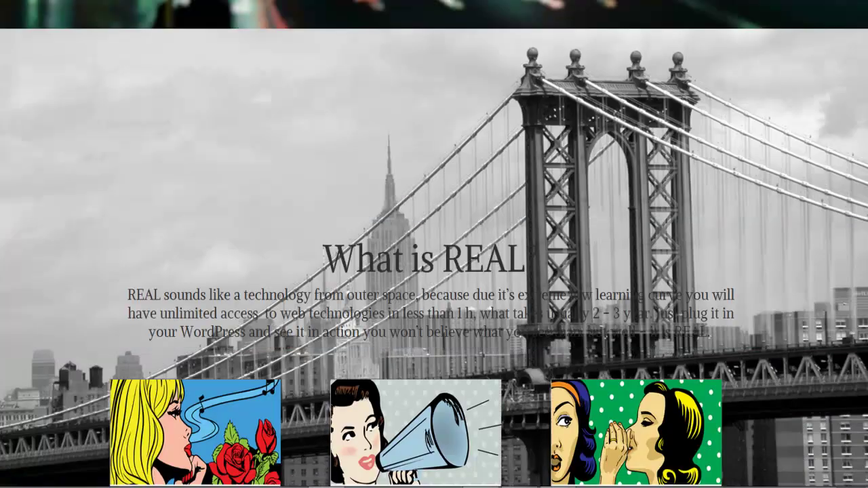
{"action": "scroll", "coordinate": [434, 271], "scroll_direction": "down", "scroll_amount": 3}
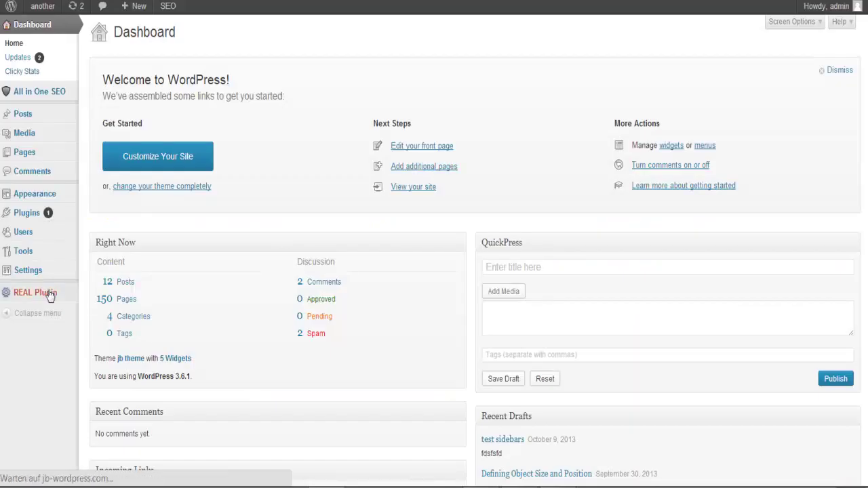
Step: Open the New York template from the REAL Plugin's template list and view it full screen
{"action": "left_click", "coordinate": [46, 293]}
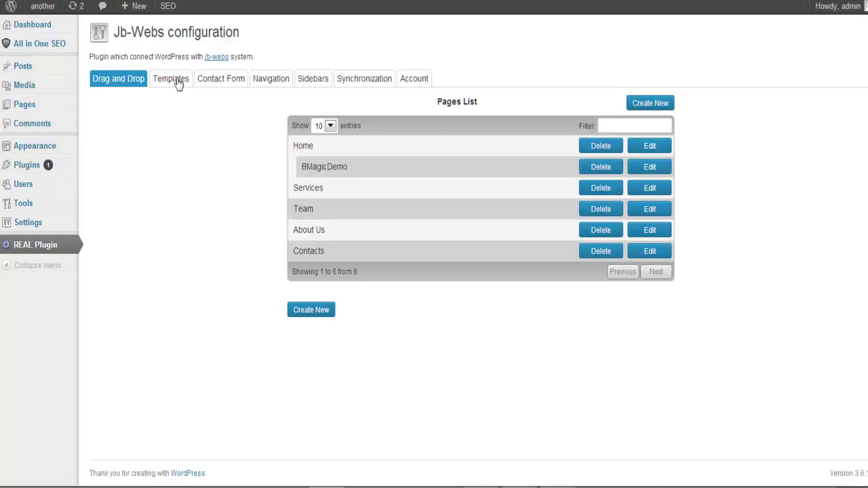
{"action": "left_click", "coordinate": [170, 78]}
{"action": "left_click", "coordinate": [653, 188]}
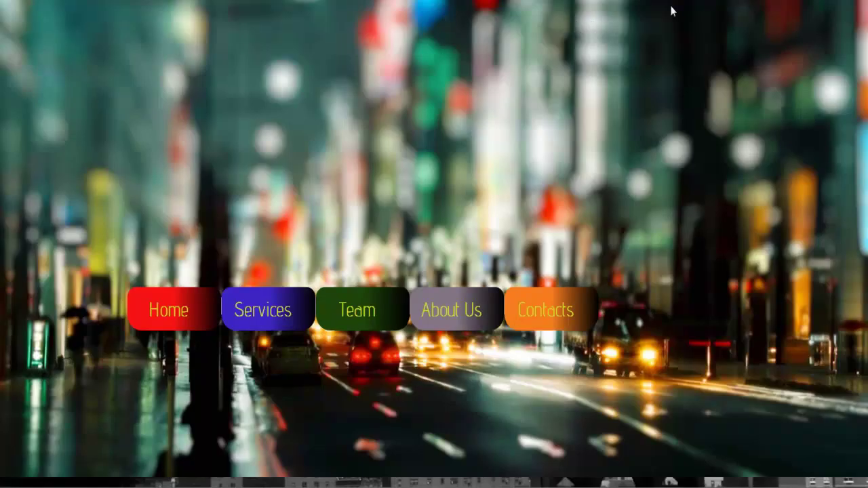
{"action": "key", "text": "F11"}
{"action": "left_click_drag", "start_coordinate": [712, 122], "coordinate": [692, 156]}
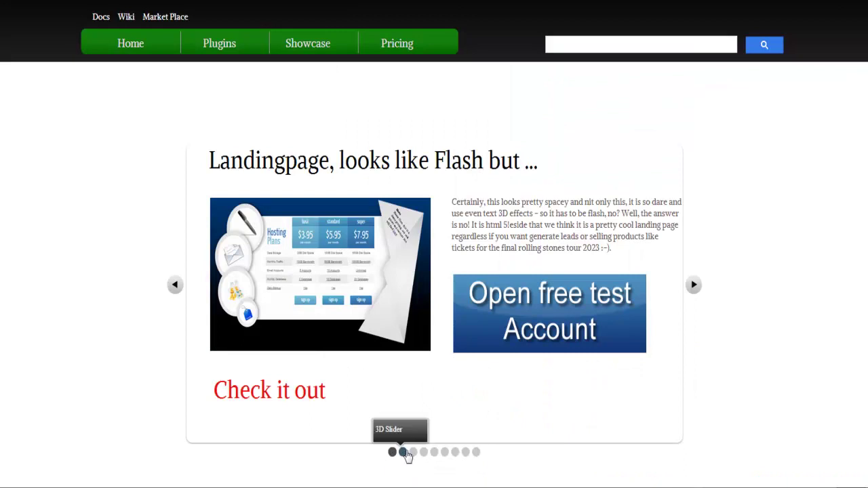
Step: Look through the template examples in the showcase slider one by one, from 3D Slider to Universal
{"action": "left_click", "coordinate": [403, 452]}
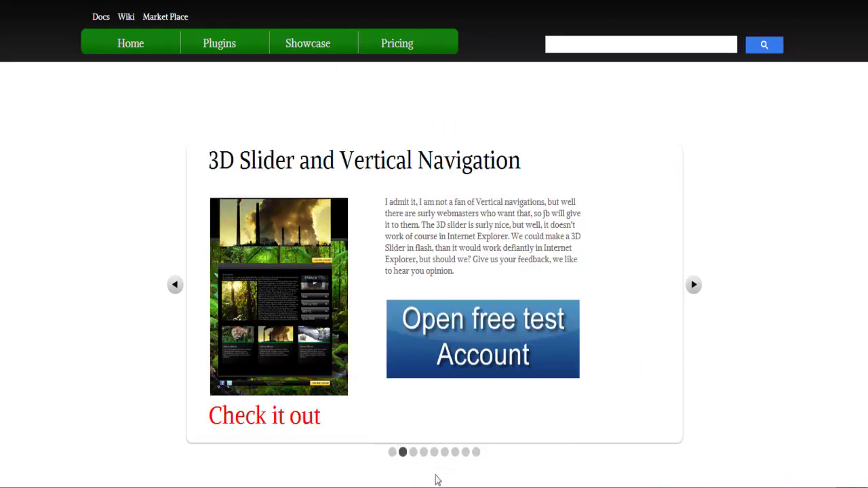
{"action": "left_click", "coordinate": [413, 453]}
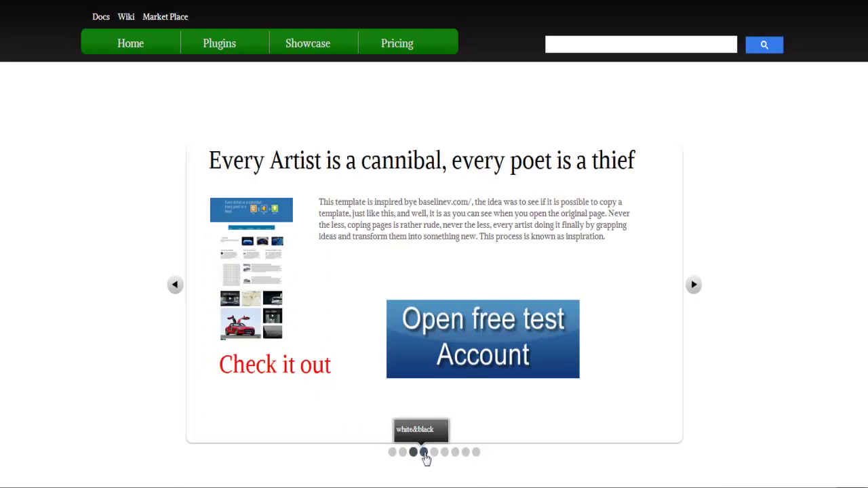
{"action": "left_click", "coordinate": [423, 452]}
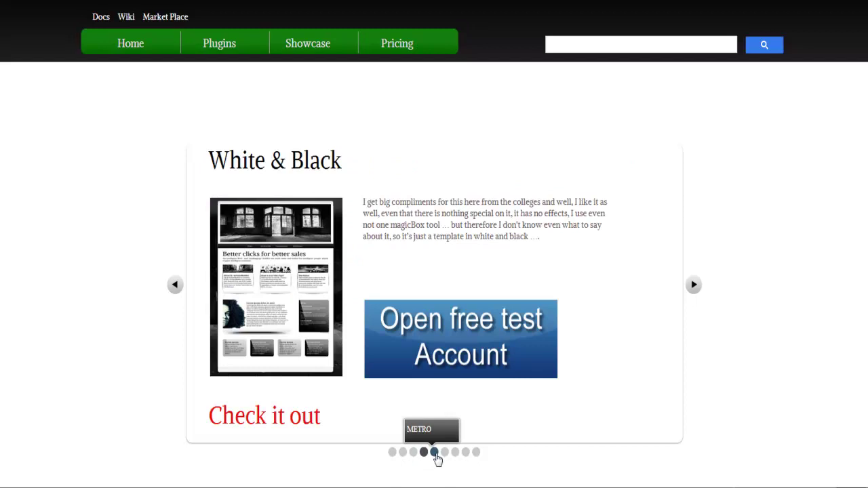
{"action": "left_click", "coordinate": [434, 453]}
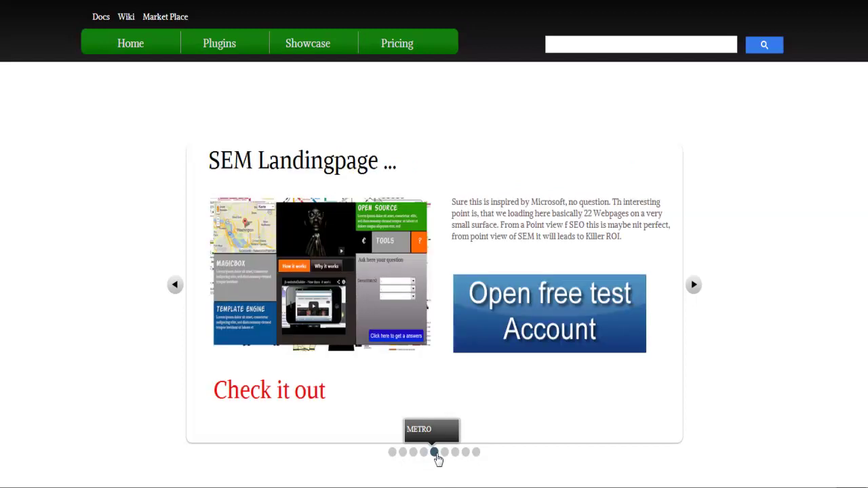
{"action": "left_click", "coordinate": [444, 453]}
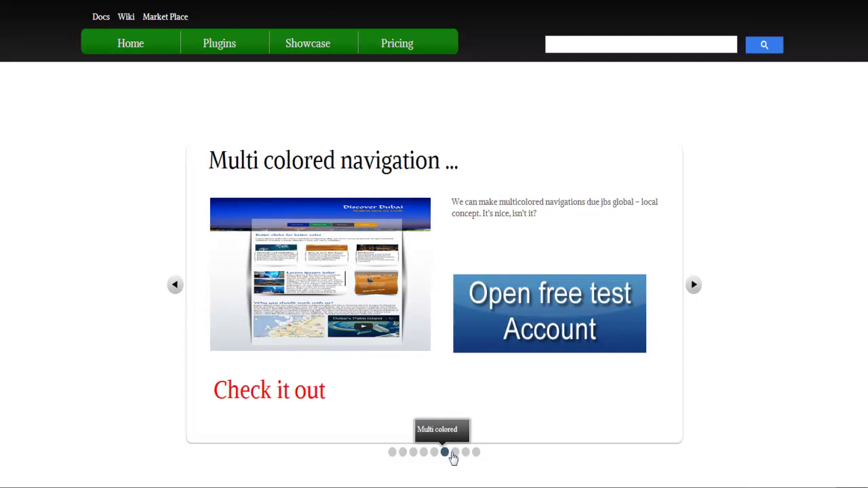
{"action": "left_click", "coordinate": [455, 454]}
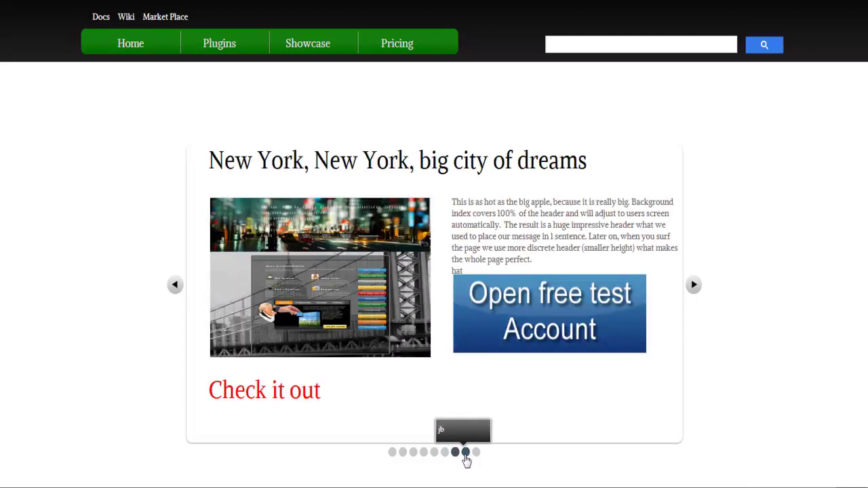
{"action": "left_click", "coordinate": [465, 453]}
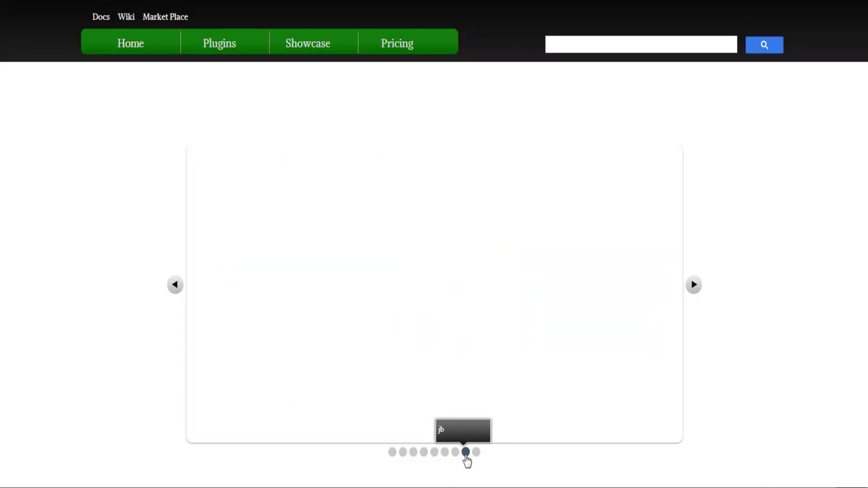
{"action": "left_click", "coordinate": [476, 453]}
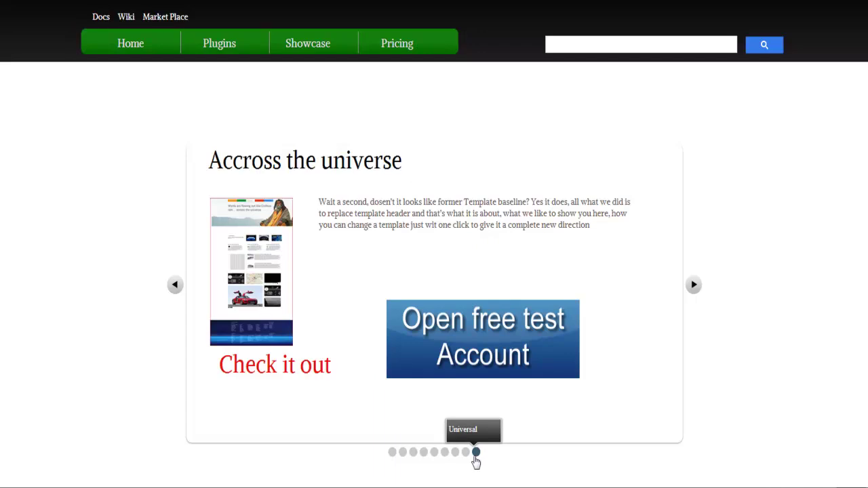